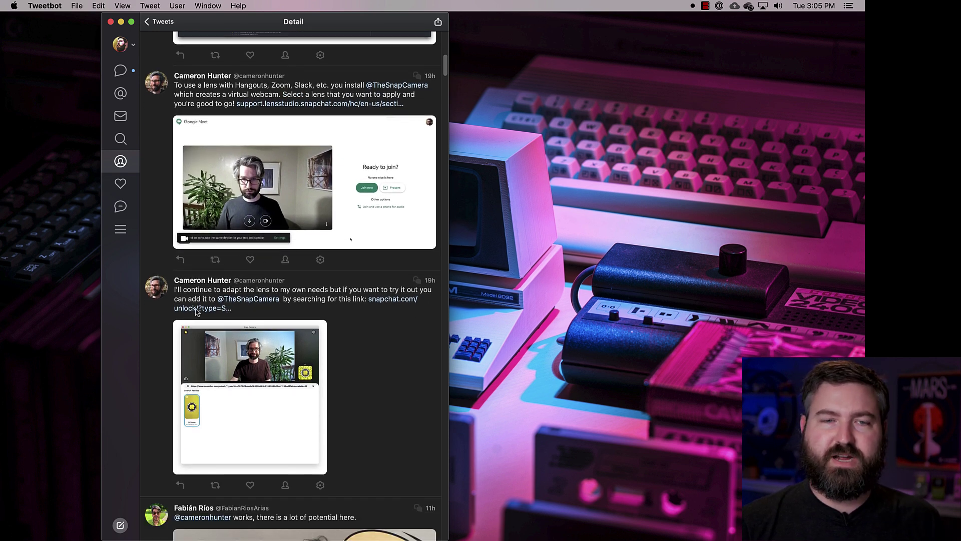
Open the tweet's VC Lens unlock link in Edge and move the window to the top-left
{"action": "left_click", "coordinate": [393, 299]}
{"action": "left_click_drag", "start_coordinate": [533, 119], "coordinate": [356, 11]}
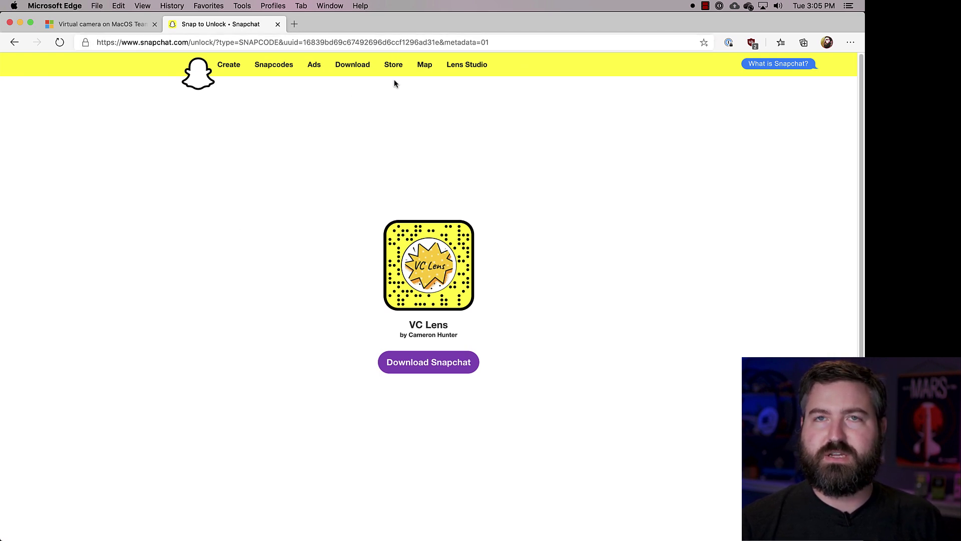
Close the Snapchat unlock window to return to the remote Dell laptop desktop
{"action": "key", "text": "super+m"}
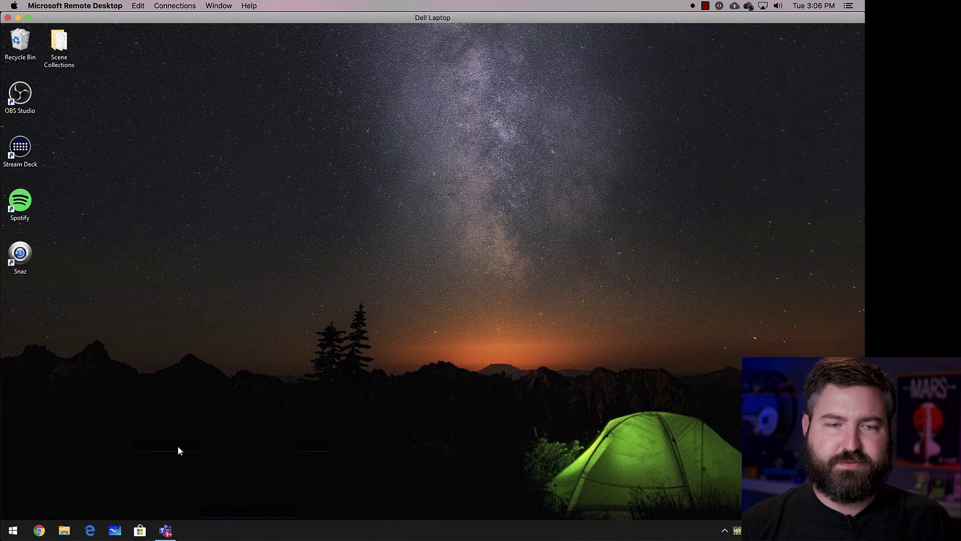
{"action": "left_click", "coordinate": [169, 538]}
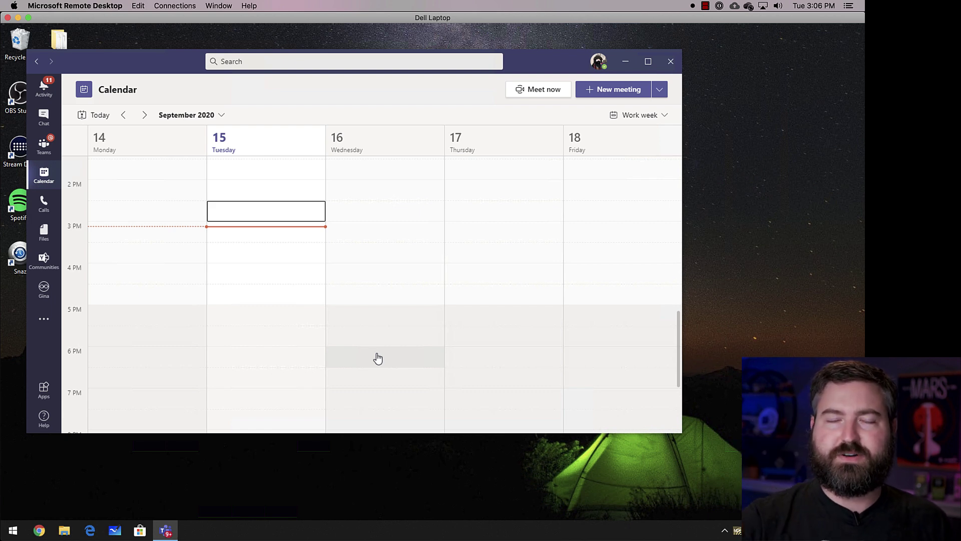
{"action": "left_click", "coordinate": [626, 61]}
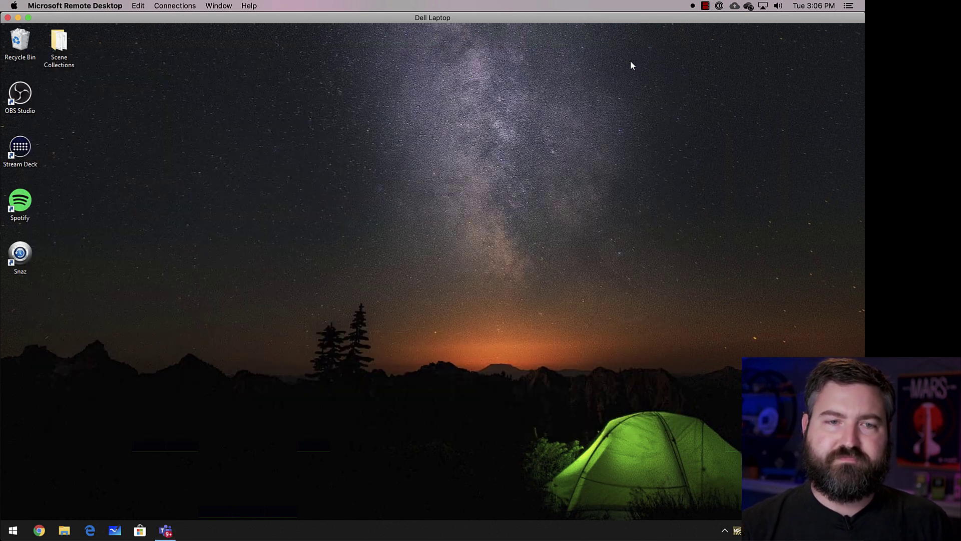
{"action": "left_click", "coordinate": [40, 532]}
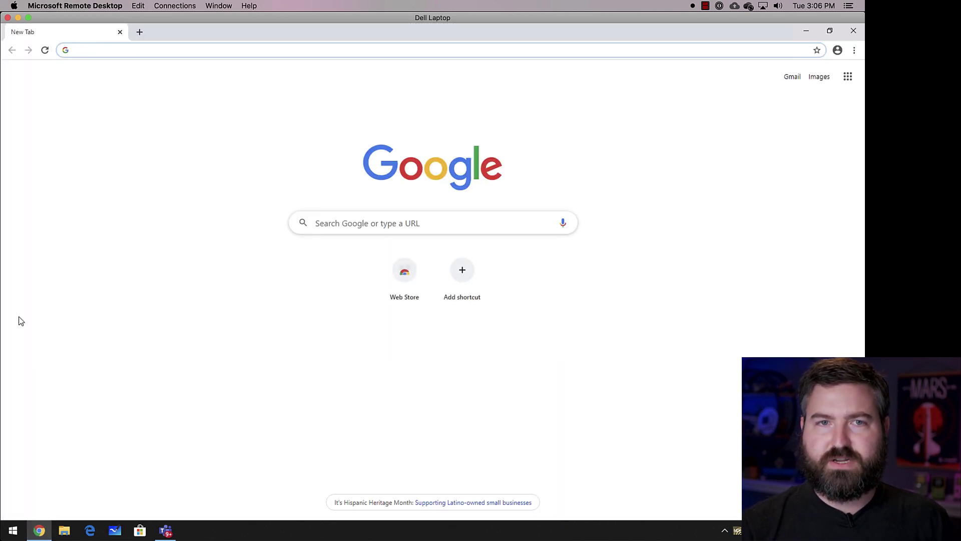
Load snapcamera.snapchat.com in Chrome from the 'snap' address-bar autocomplete
{"action": "type", "text": "snap"}
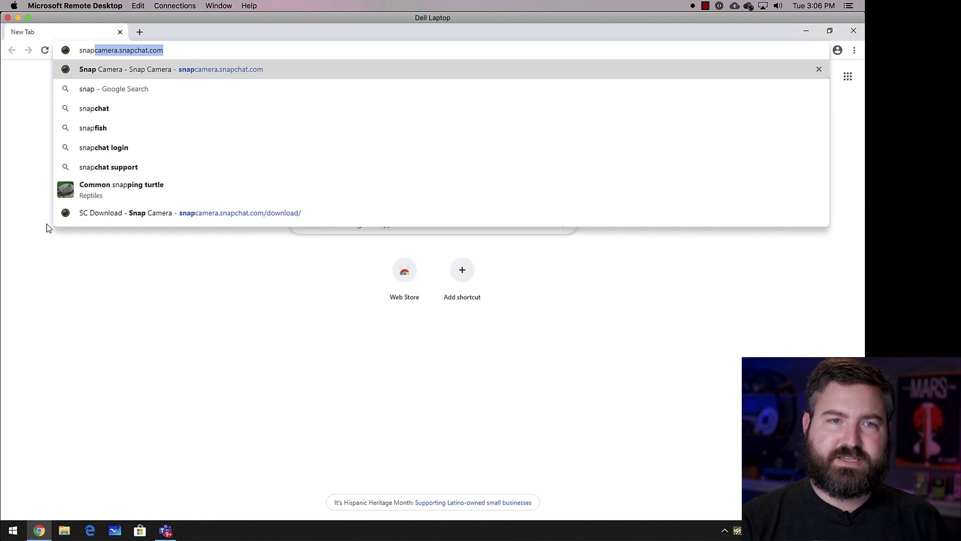
{"action": "key", "text": "Return"}
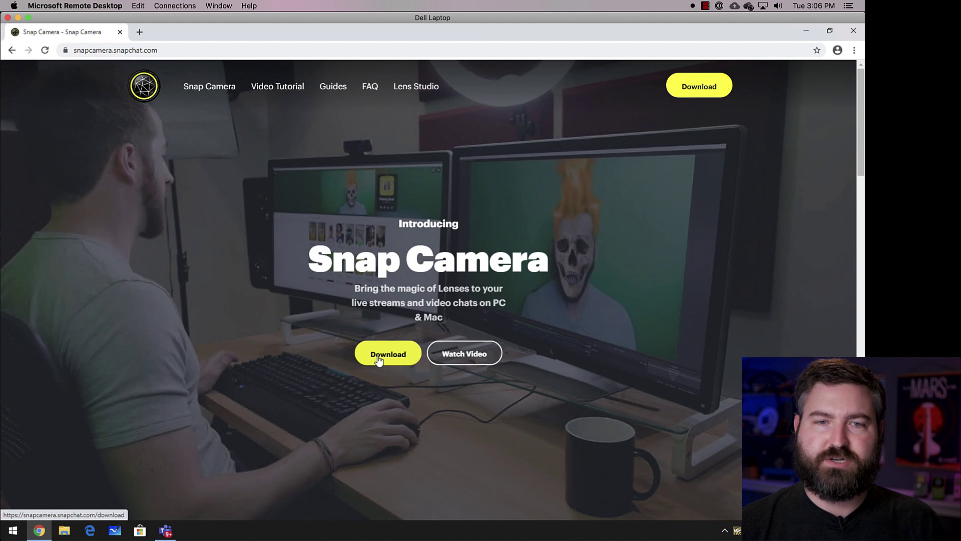
Open the Snap Camera download page and accept the Privacy Policy and licence agreement
{"action": "left_click", "coordinate": [378, 360]}
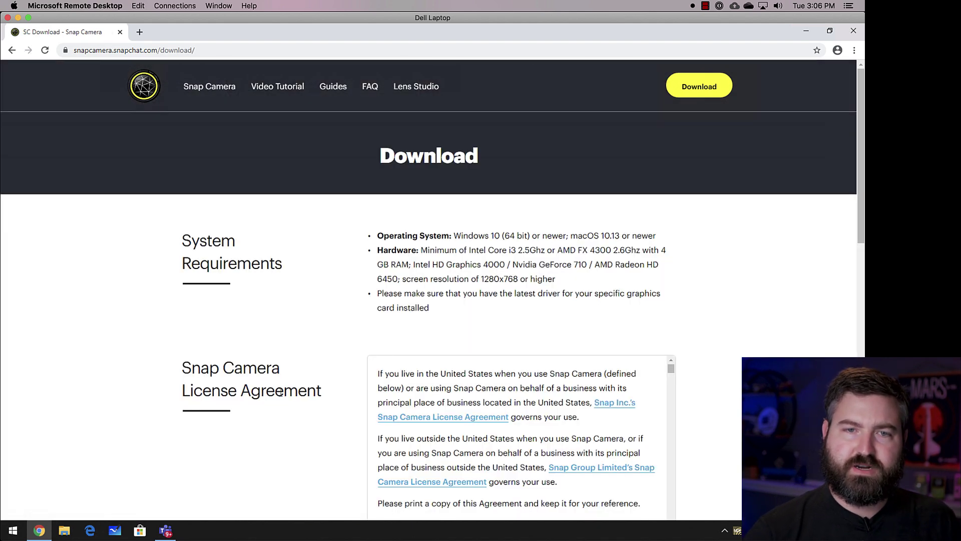
{"action": "scroll", "coordinate": [310, 383], "scroll_direction": "down", "scroll_amount": 15}
{"action": "scroll", "coordinate": [291, 360], "scroll_direction": "up", "scroll_amount": 4}
{"action": "scroll", "coordinate": [293, 362], "scroll_direction": "up", "scroll_amount": 1}
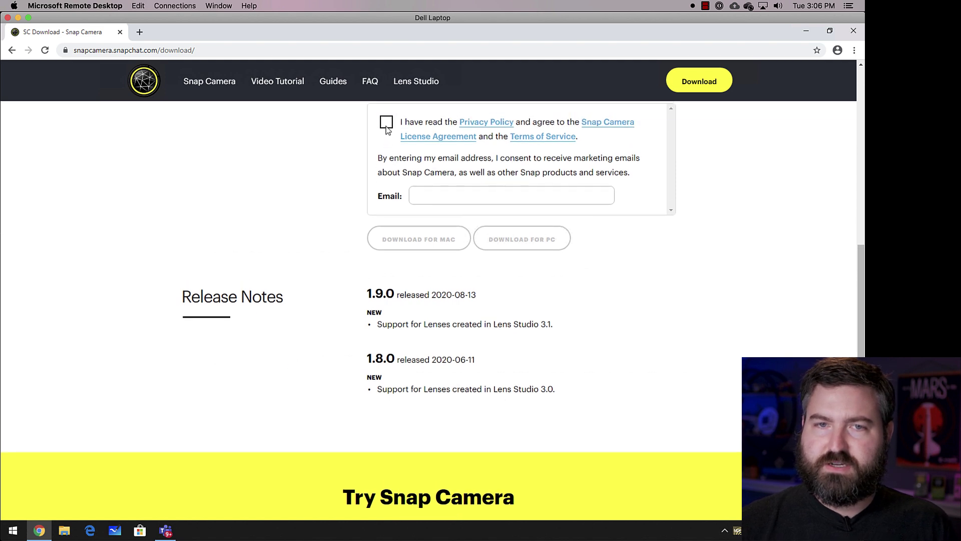
{"action": "left_click", "coordinate": [386, 122]}
Pass the reCAPTCHA palm-tree image challenge and download the Snap Camera installer for PC
{"action": "left_click", "coordinate": [387, 236]}
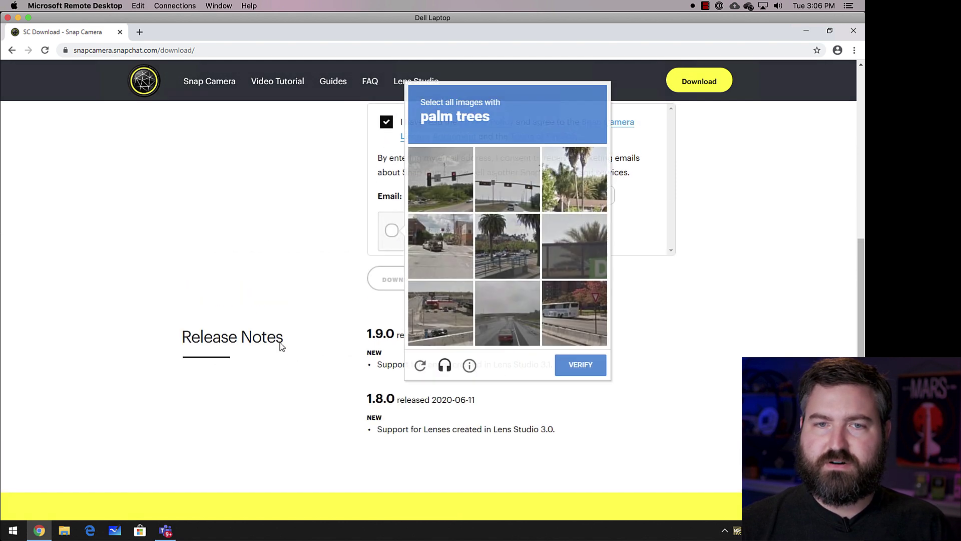
{"action": "left_click", "coordinate": [563, 188]}
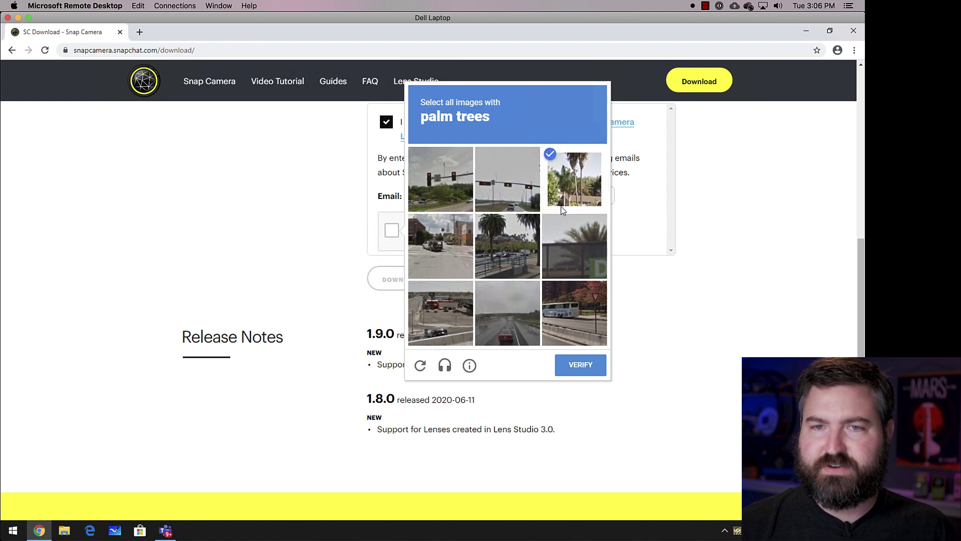
{"action": "left_click", "coordinate": [563, 251]}
{"action": "left_click", "coordinate": [494, 246]}
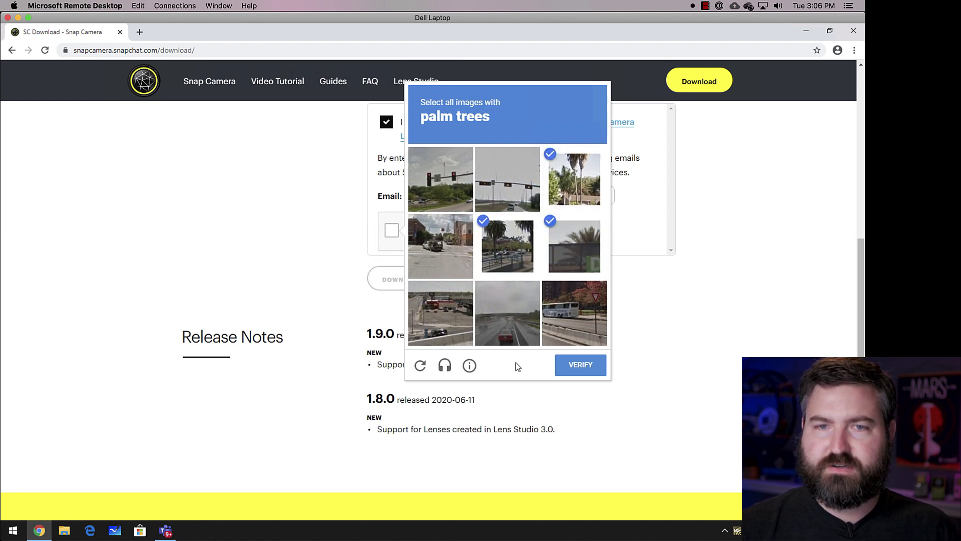
{"action": "left_click", "coordinate": [579, 365]}
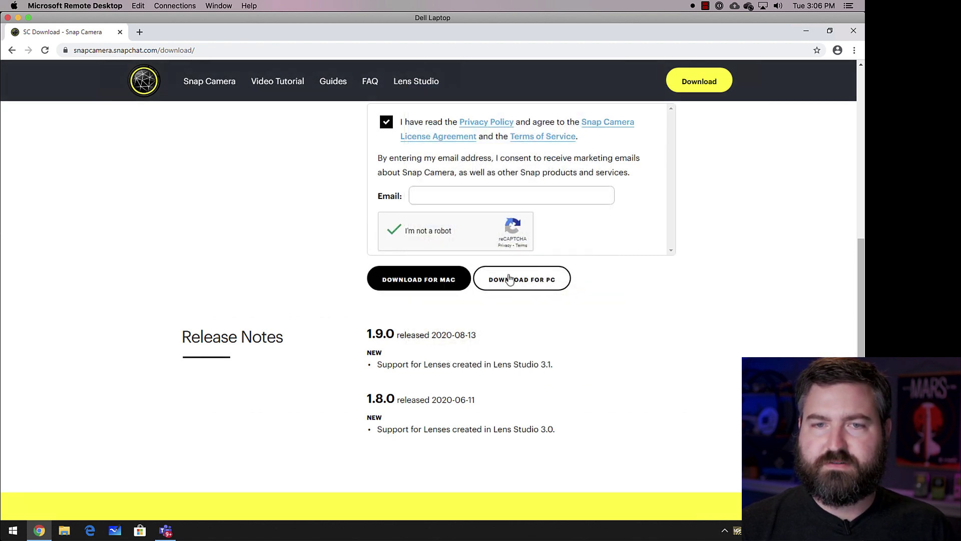
{"action": "left_click", "coordinate": [534, 283]}
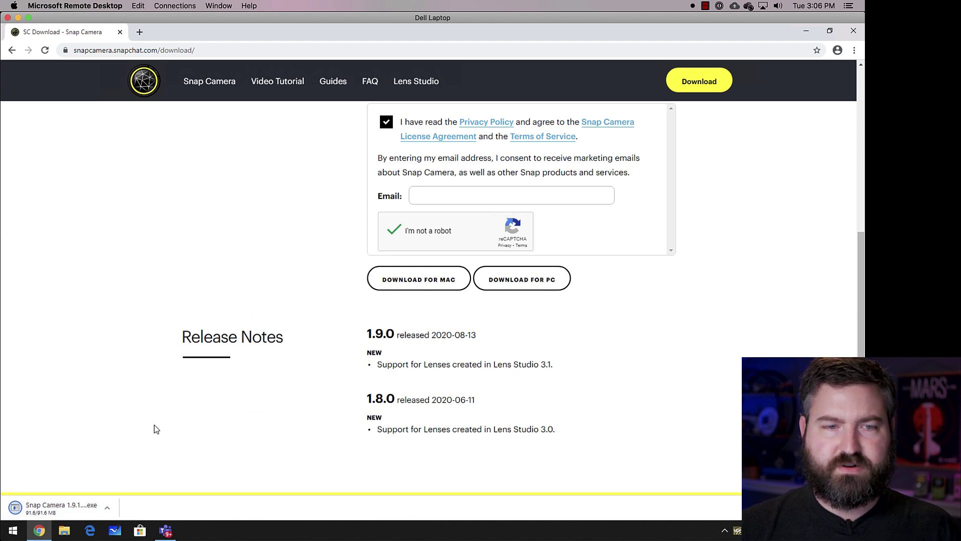
Install Snap Camera with default location and Start Menu folder, no desktop shortcut, then launch it
{"action": "left_click", "coordinate": [110, 510]}
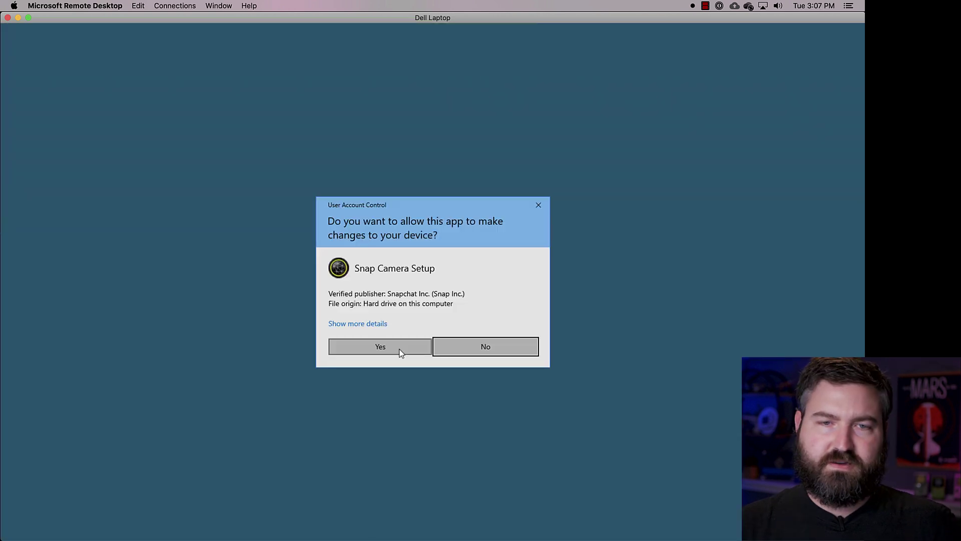
{"action": "left_click", "coordinate": [400, 348]}
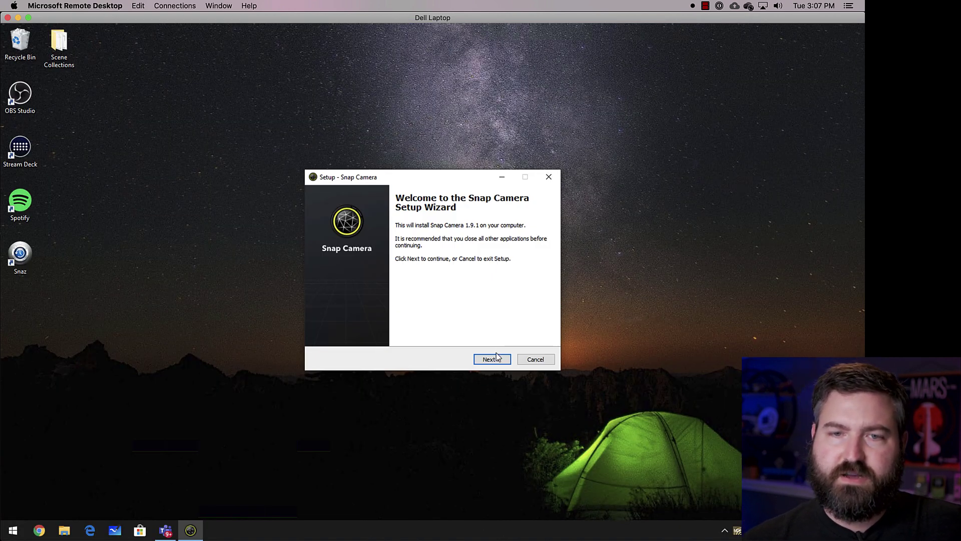
{"action": "left_click", "coordinate": [495, 359]}
{"action": "left_click", "coordinate": [495, 360]}
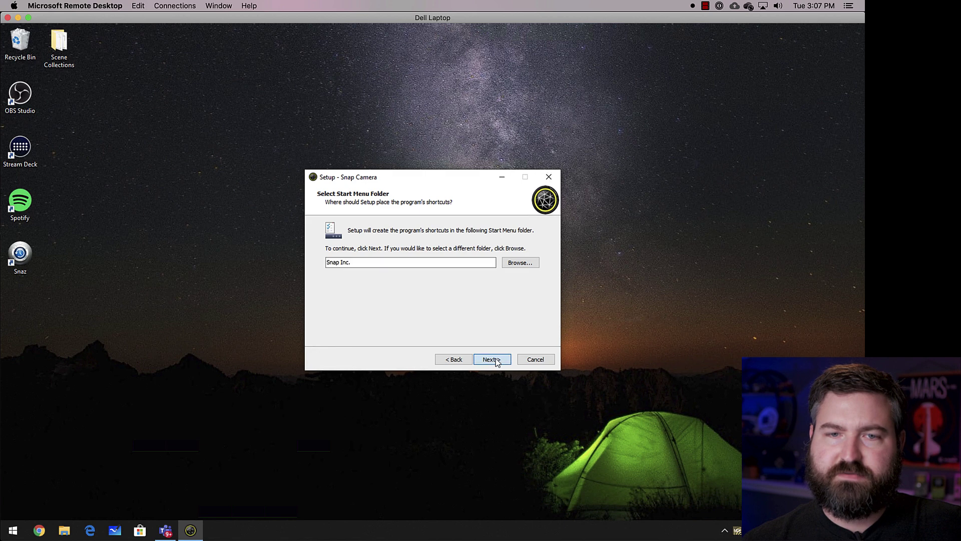
{"action": "left_click", "coordinate": [496, 360]}
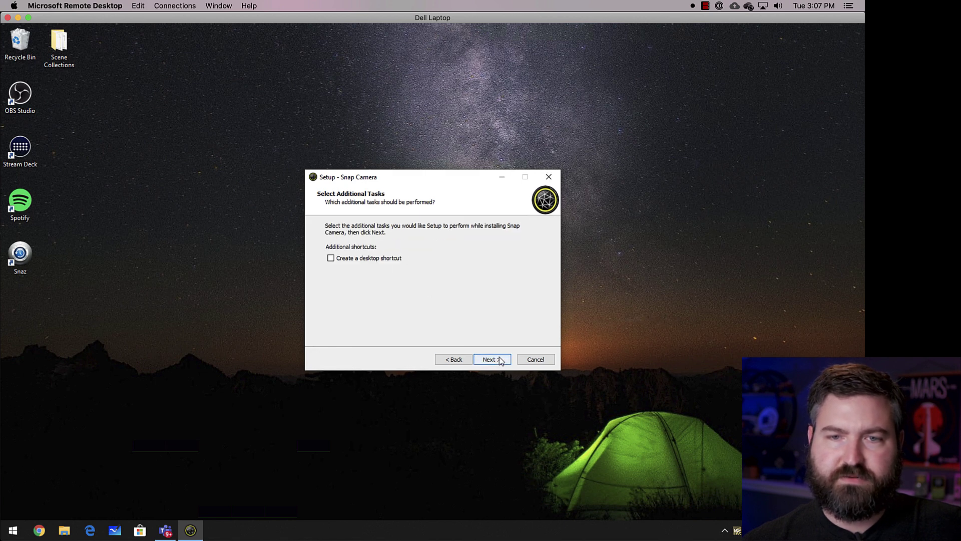
{"action": "left_click", "coordinate": [500, 359]}
{"action": "left_click", "coordinate": [489, 360]}
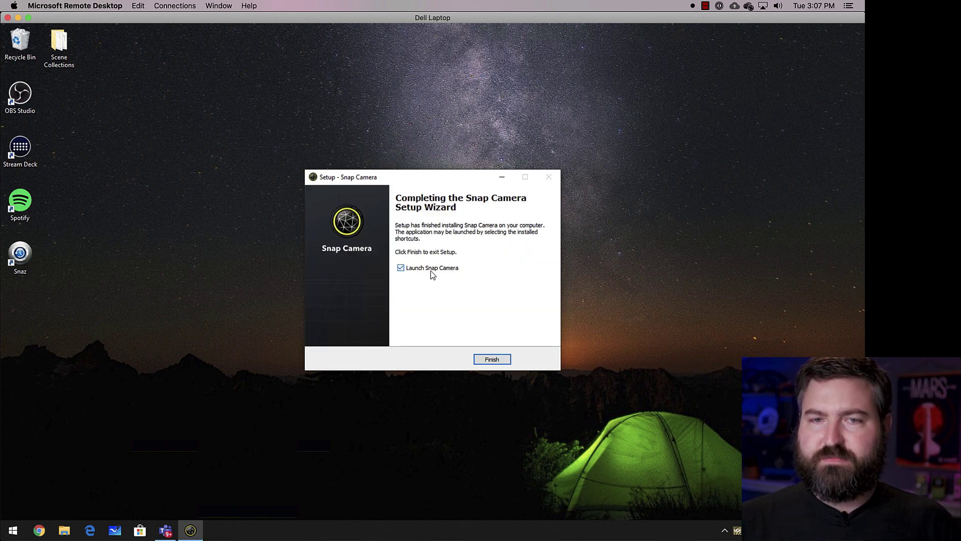
{"action": "left_click", "coordinate": [490, 359]}
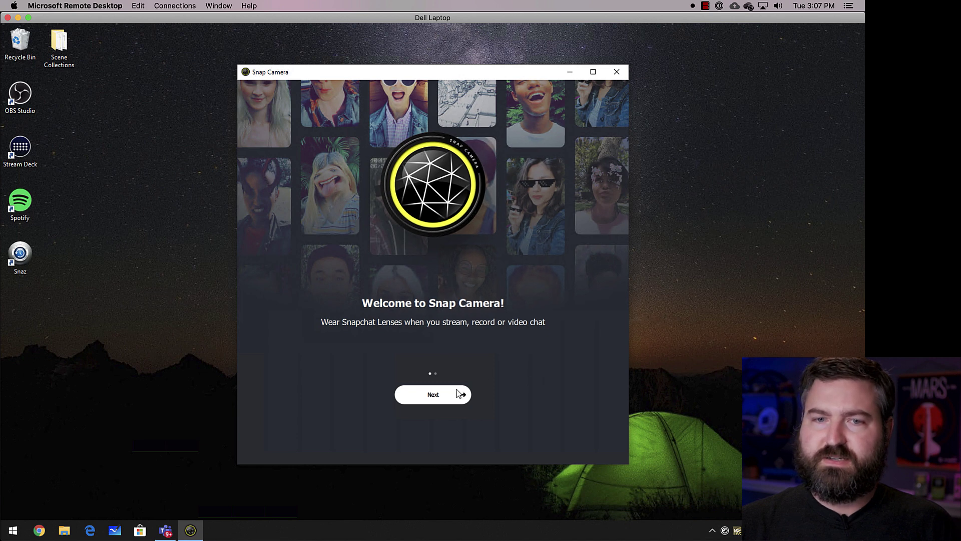
Skip the intro screens and choose HD Pro Webcam C920 as Snap Camera's input camera
{"action": "left_click", "coordinate": [453, 394]}
{"action": "left_click", "coordinate": [473, 431]}
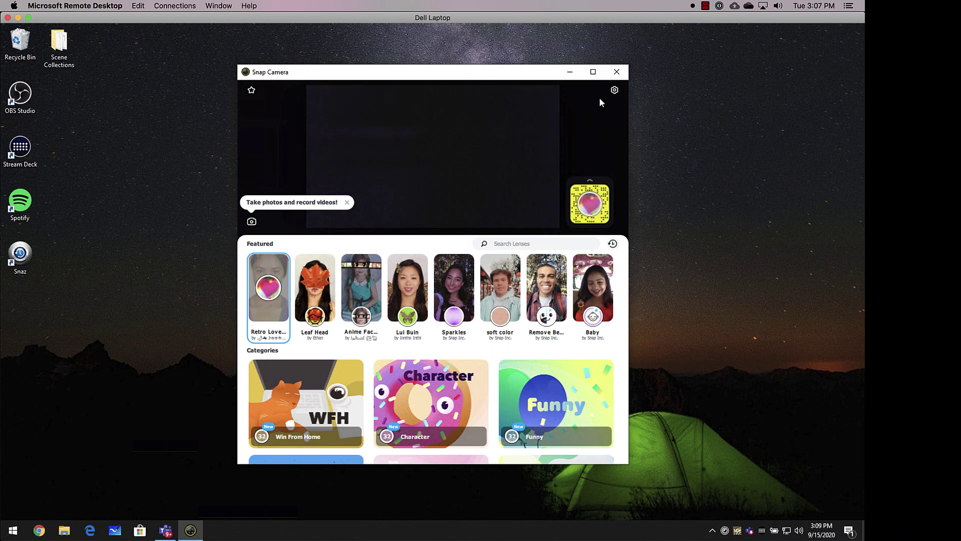
{"action": "left_click", "coordinate": [614, 90]}
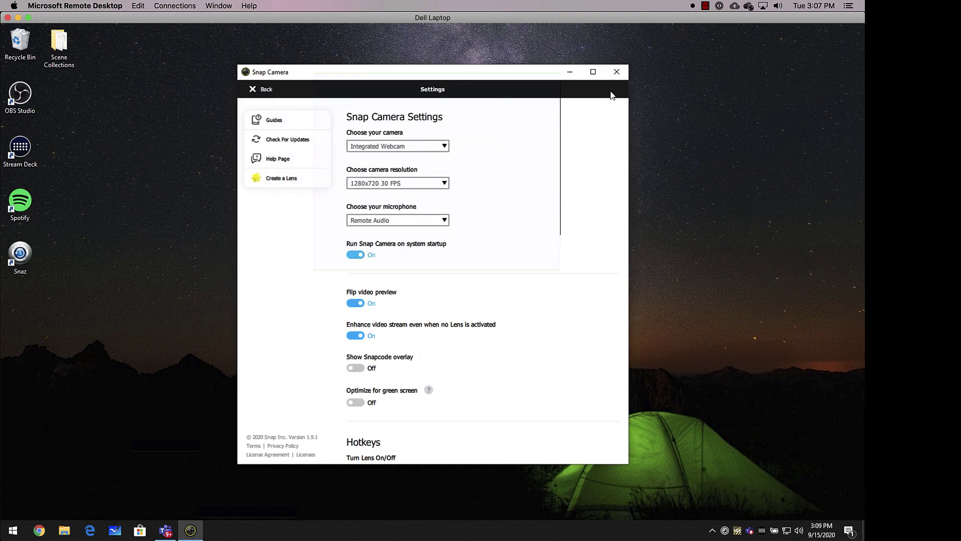
{"action": "left_click", "coordinate": [430, 146]}
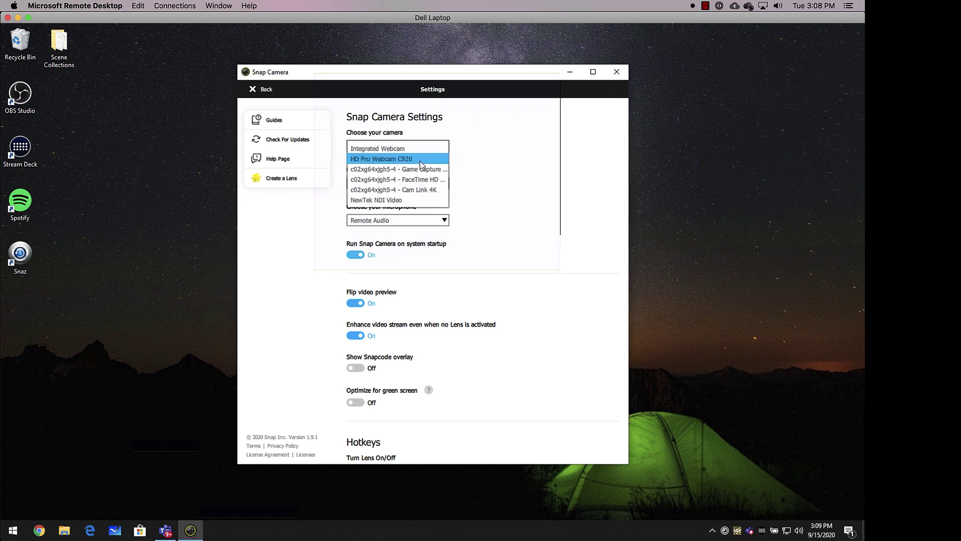
{"action": "left_click", "coordinate": [421, 159]}
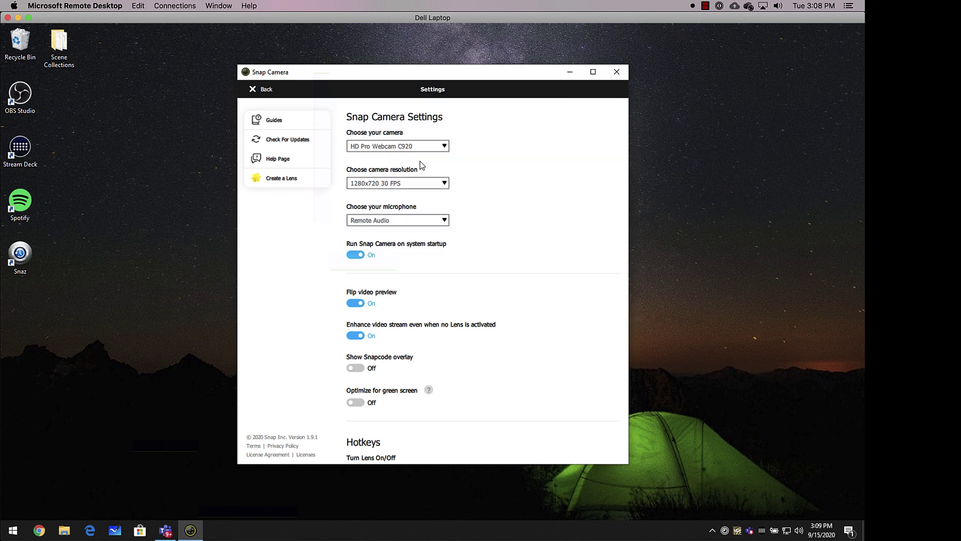
{"action": "left_click", "coordinate": [264, 90]}
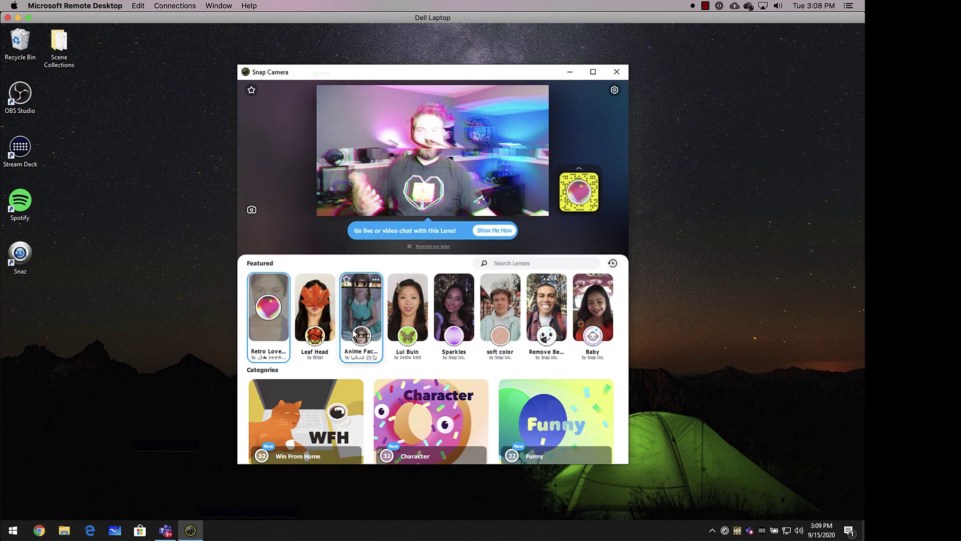
Try the Leaf Head then Lui Buin lenses, and select the VC Lens unlock URL in Edge
{"action": "left_click", "coordinate": [323, 318]}
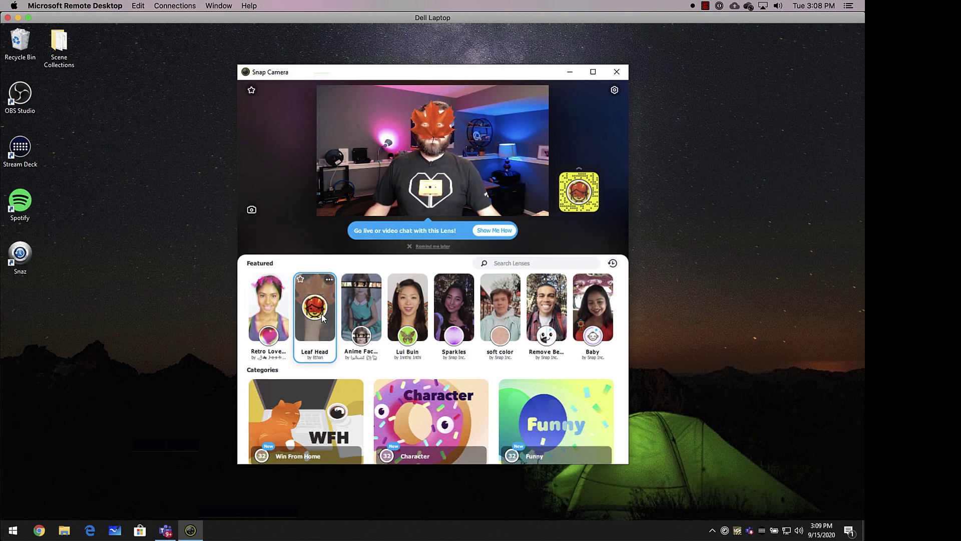
{"action": "left_click", "coordinate": [406, 315]}
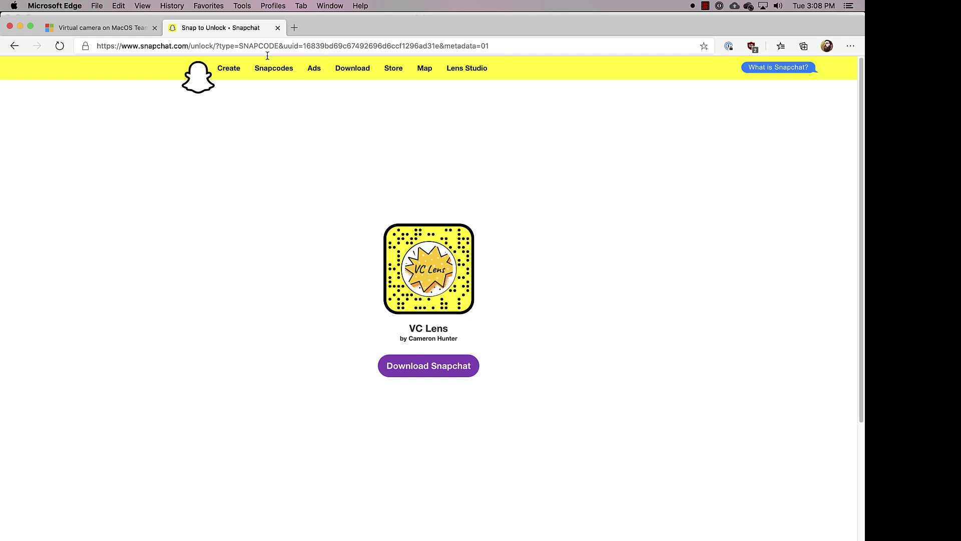
{"action": "left_click_drag", "start_coordinate": [266, 46], "coordinate": [266, 50]}
{"action": "left_click", "coordinate": [231, 48]}
{"action": "key", "text": "ctrl+c"}
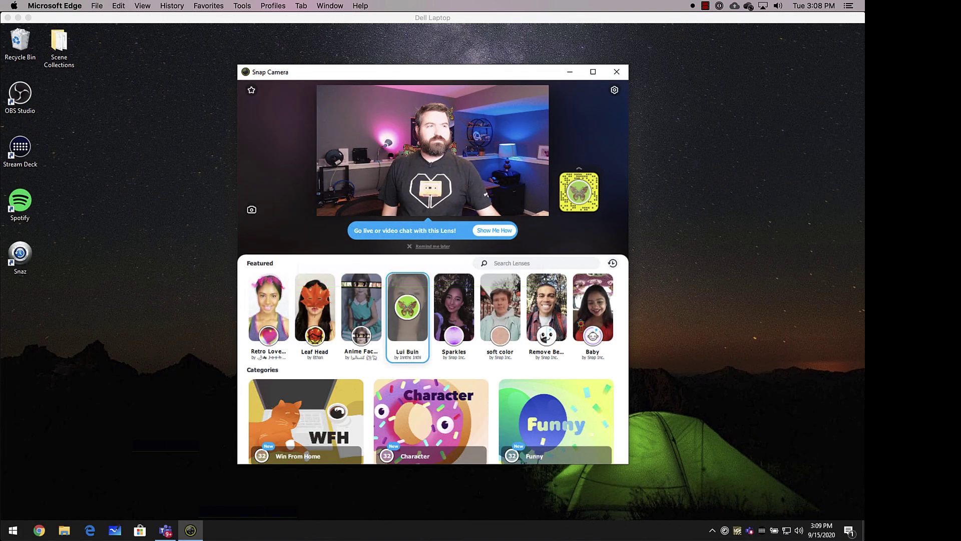
Find VC Lens by pasting its unlock link into search, favourite and apply it, then close Snap Camera
{"action": "left_click", "coordinate": [459, 80]}
{"action": "left_click", "coordinate": [523, 263]}
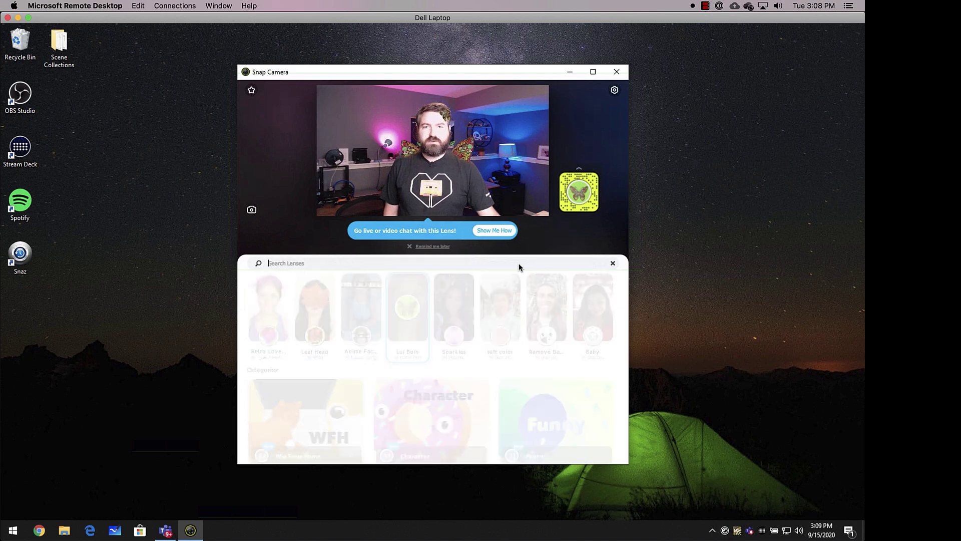
{"action": "key", "text": "ctrl+v"}
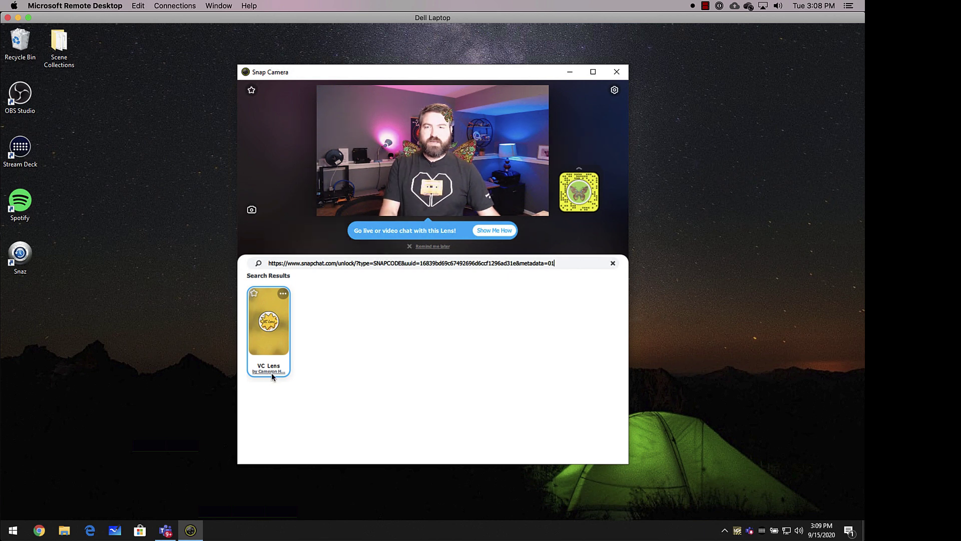
{"action": "left_click", "coordinate": [253, 293]}
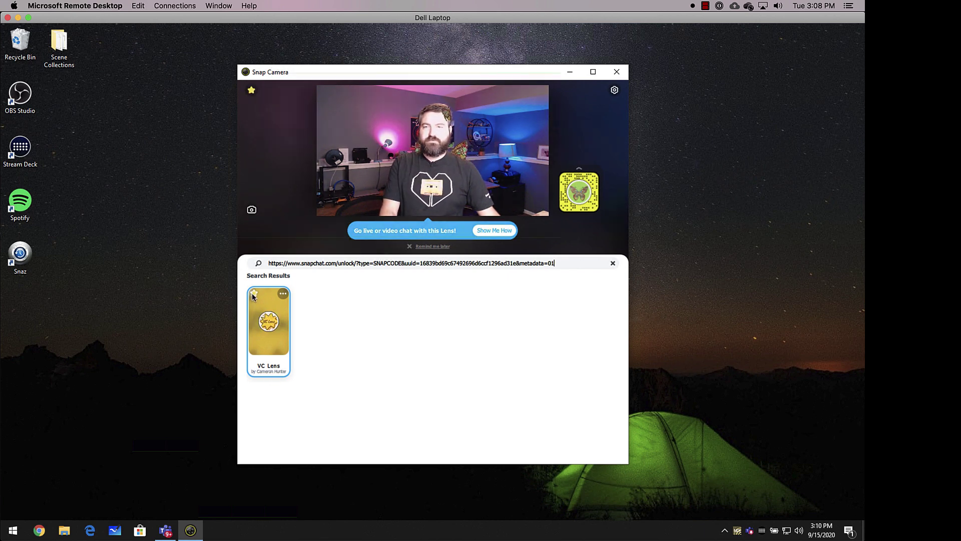
{"action": "left_click", "coordinate": [274, 325]}
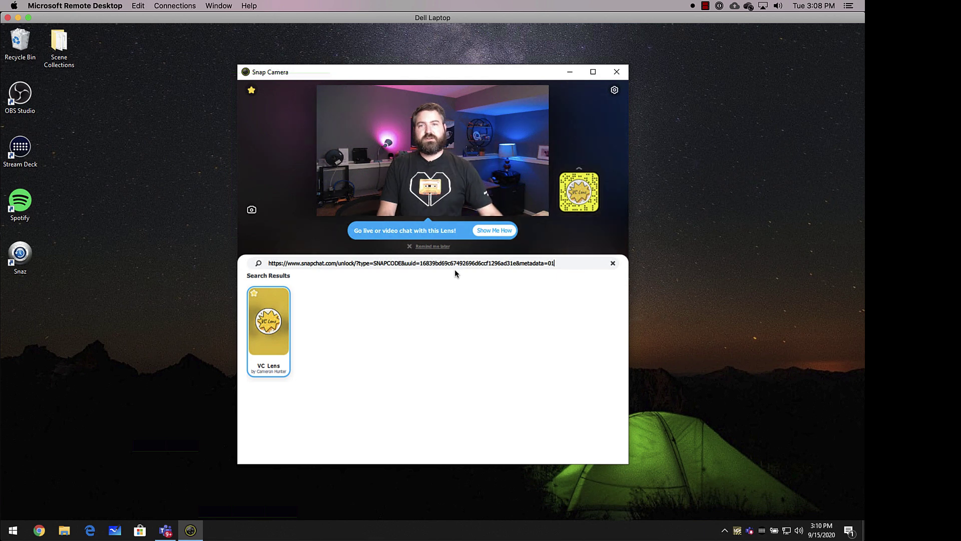
{"action": "left_click", "coordinate": [615, 72]}
In Teams, set the meeting camera to Snap Camera through Custom Setup and join the meeting
{"action": "left_click", "coordinate": [165, 530]}
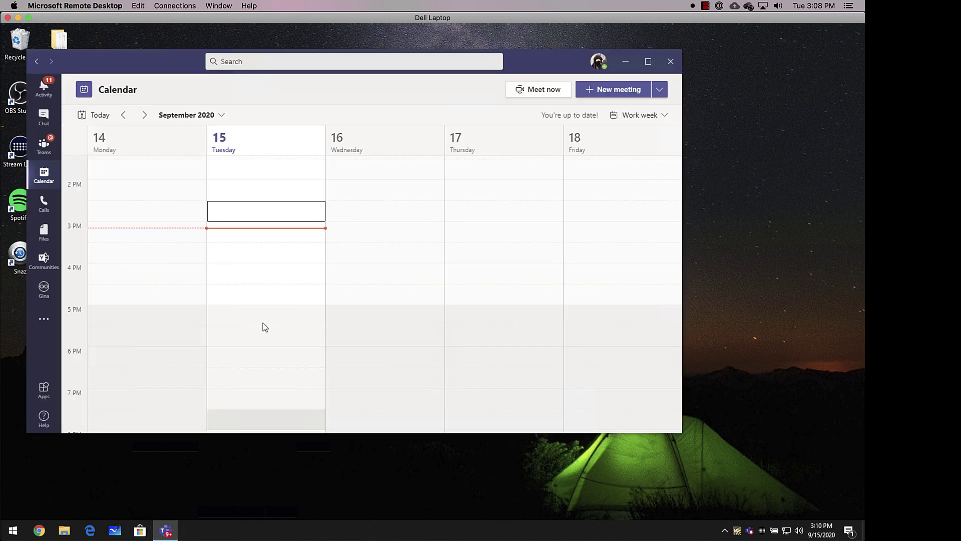
{"action": "left_click", "coordinate": [500, 419]}
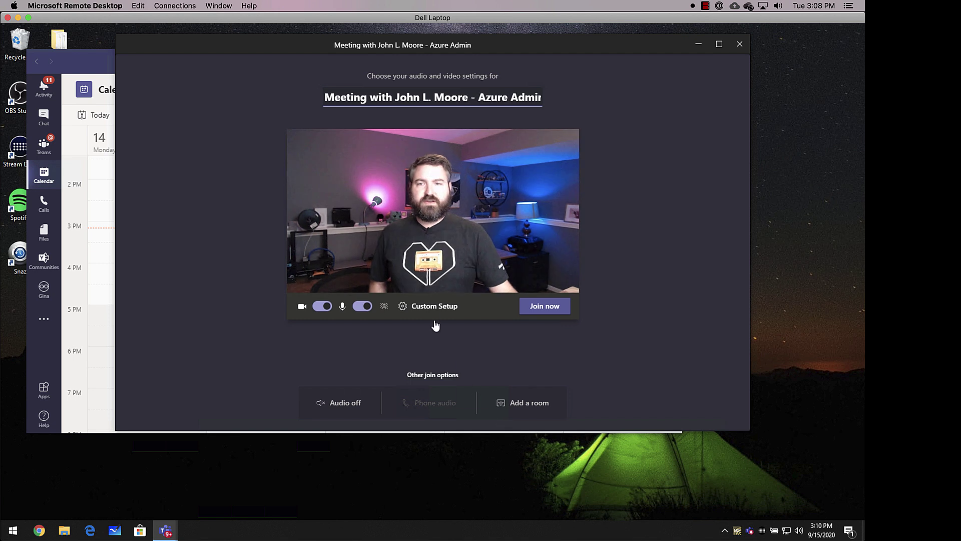
{"action": "left_click", "coordinate": [424, 306]}
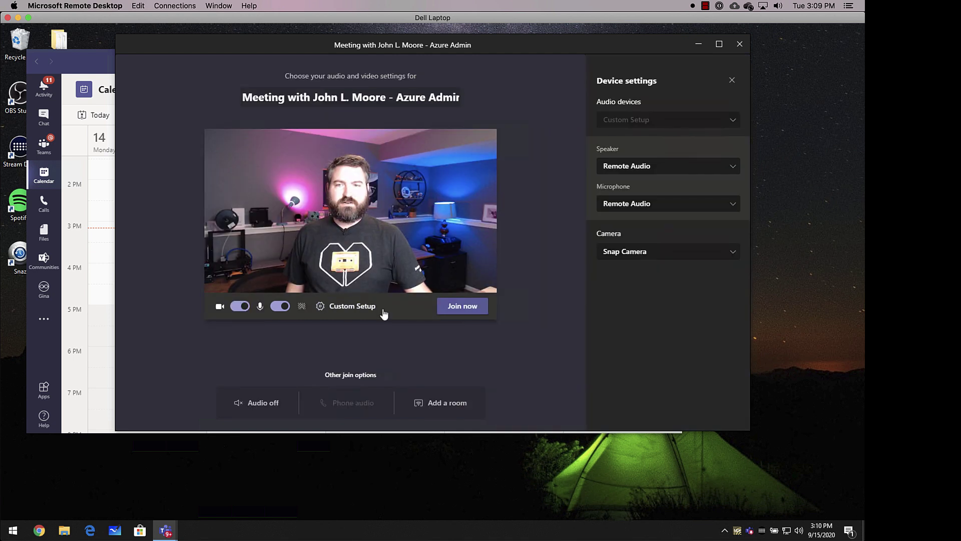
{"action": "left_click", "coordinate": [667, 254]}
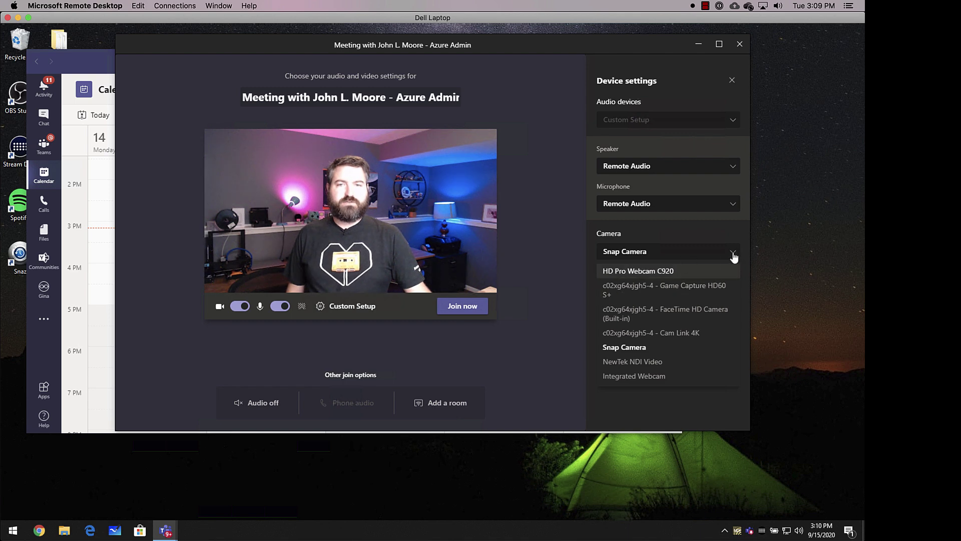
{"action": "left_click", "coordinate": [671, 271]}
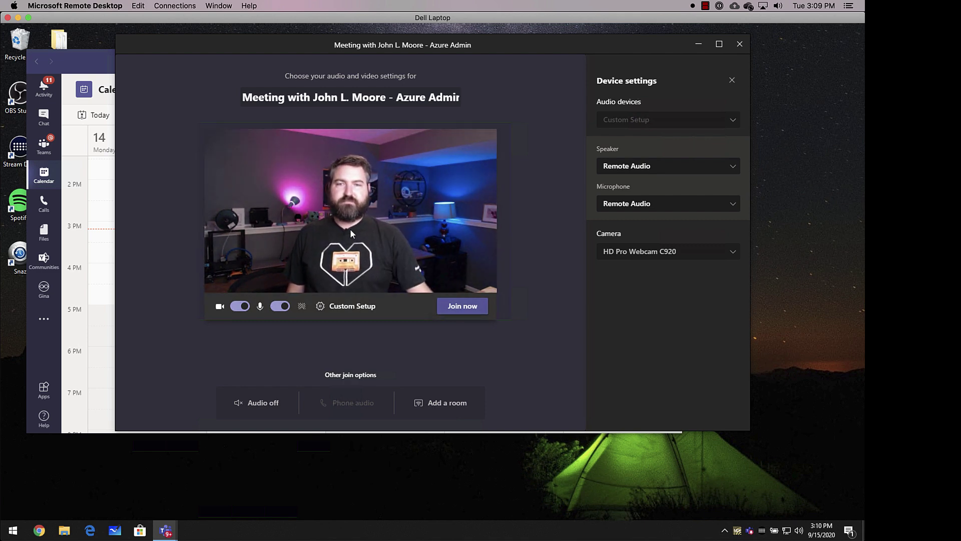
{"action": "left_click", "coordinate": [629, 252]}
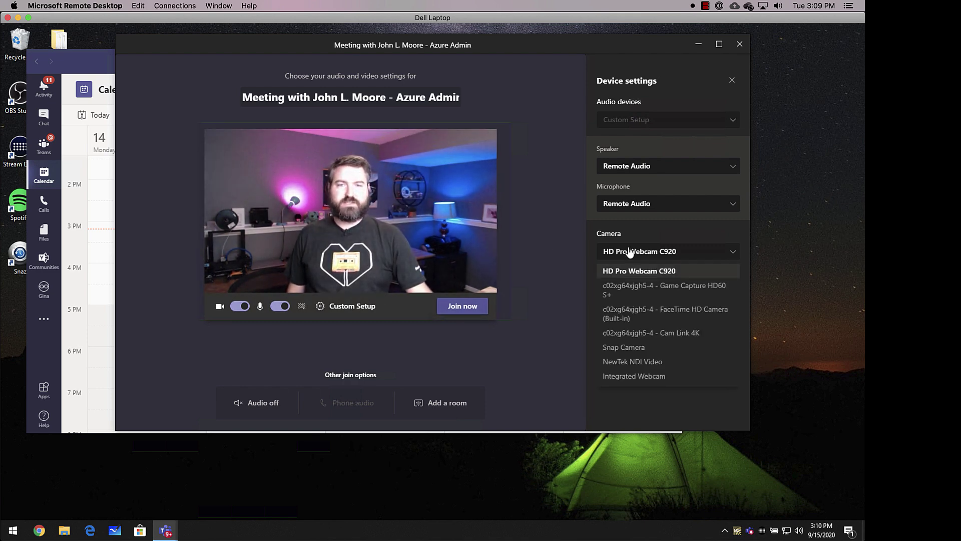
{"action": "left_click", "coordinate": [655, 351]}
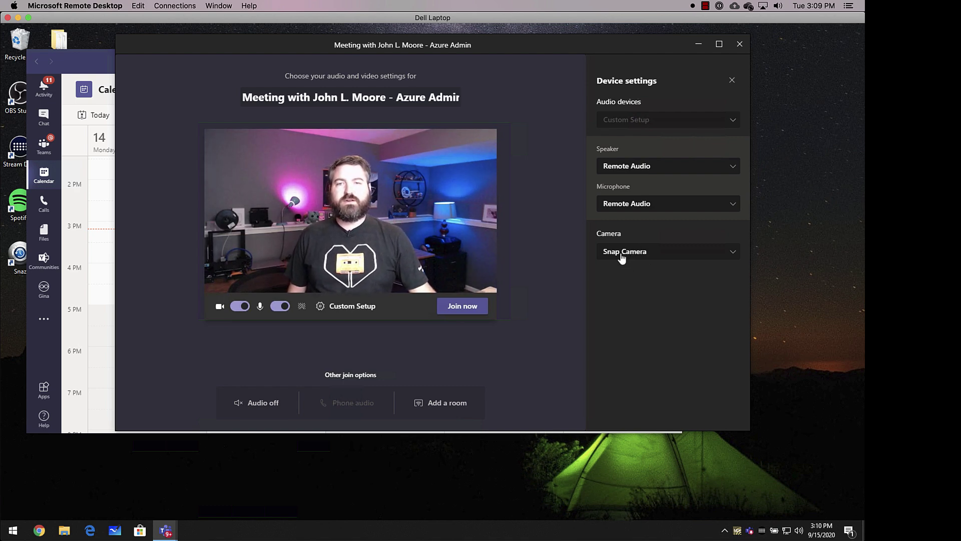
{"action": "left_click", "coordinate": [463, 306]}
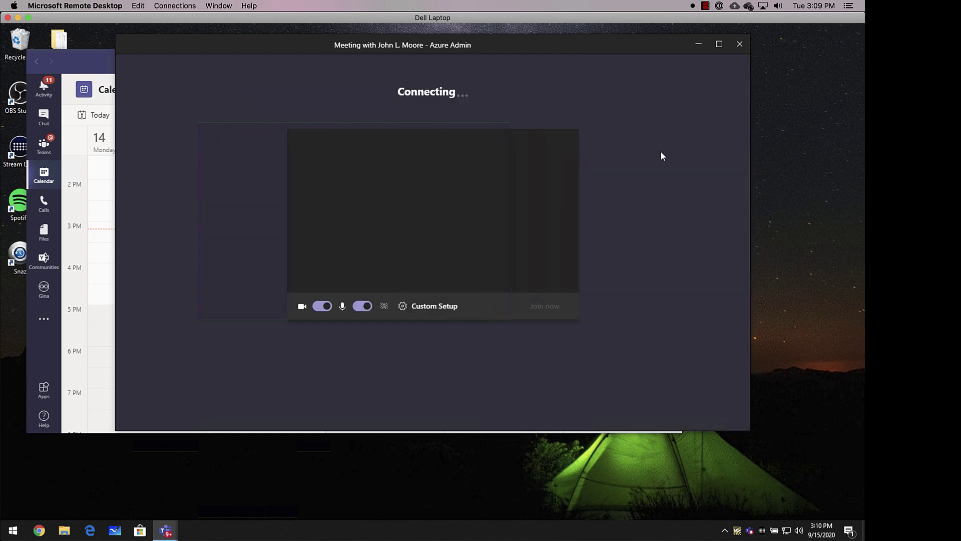